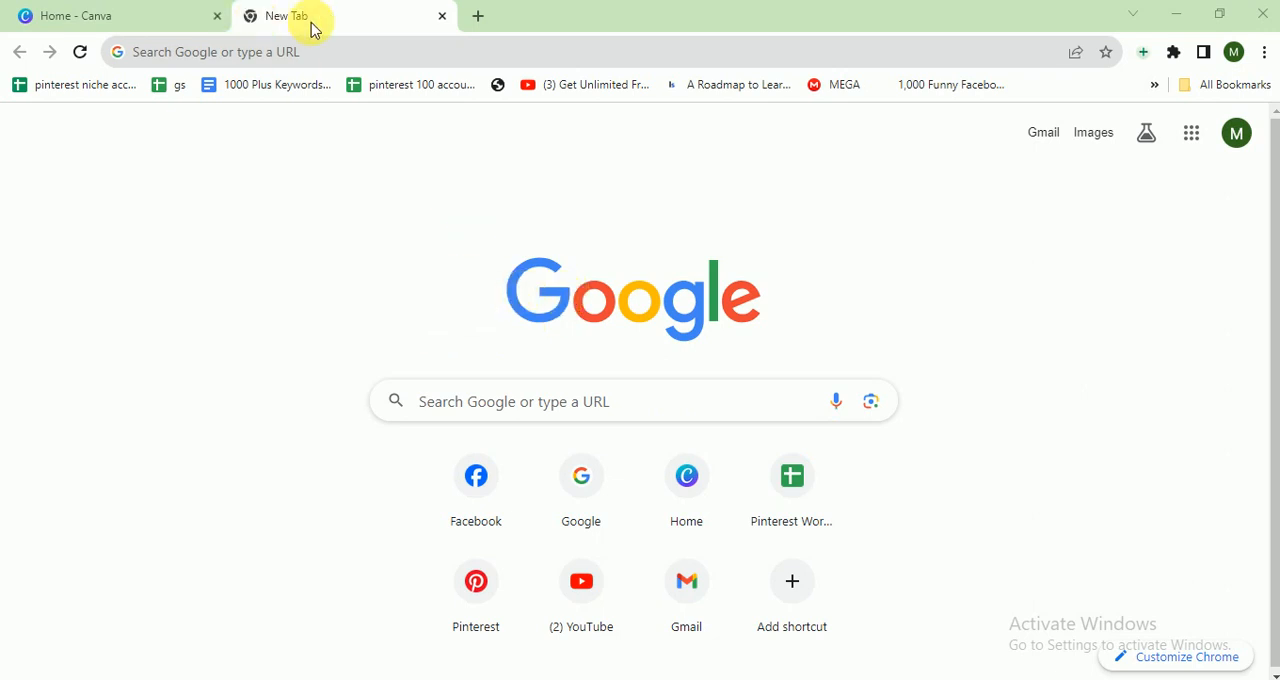
- Switch to the Canva home page, search the design types for "logo" and create a blank Logo design
click(54, 30)
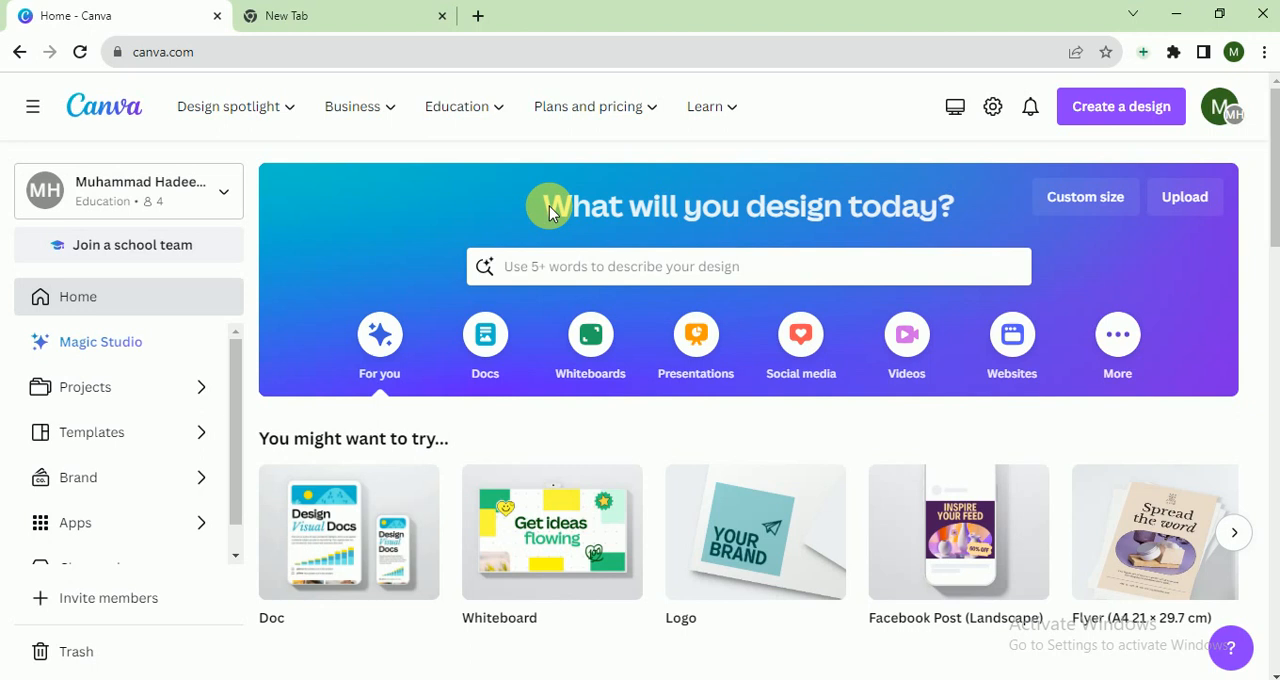
click(1108, 110)
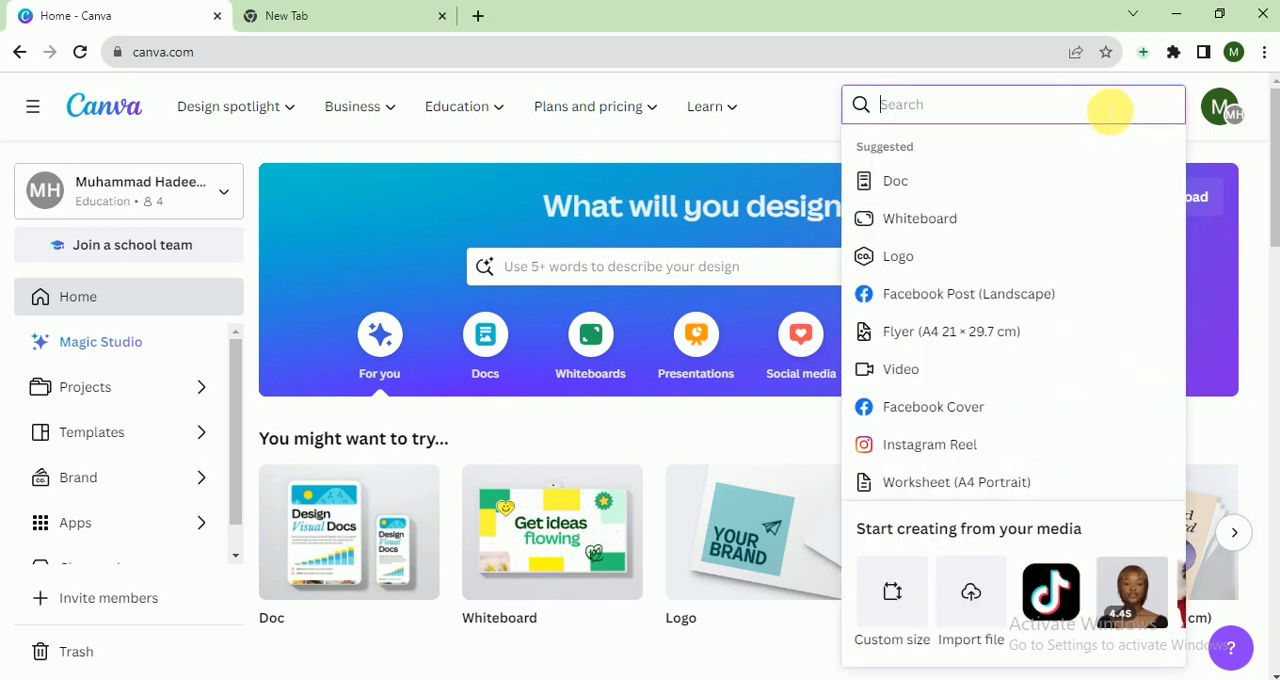
text(logo)
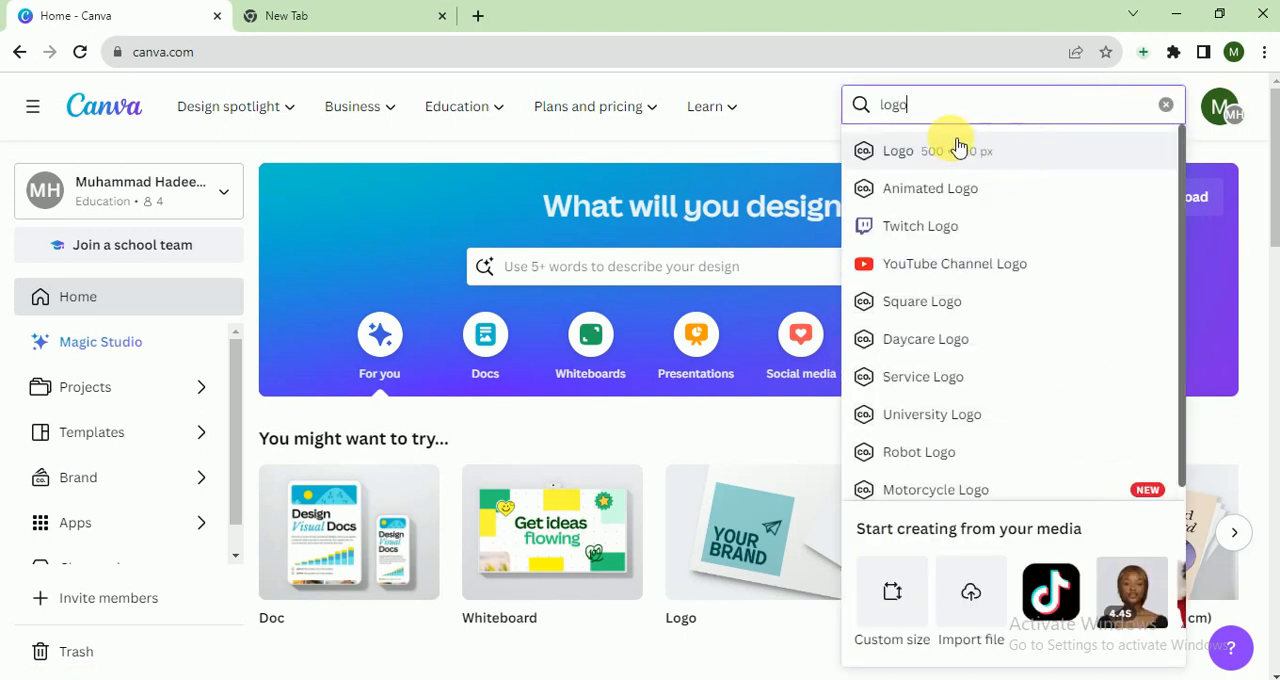
click(929, 153)
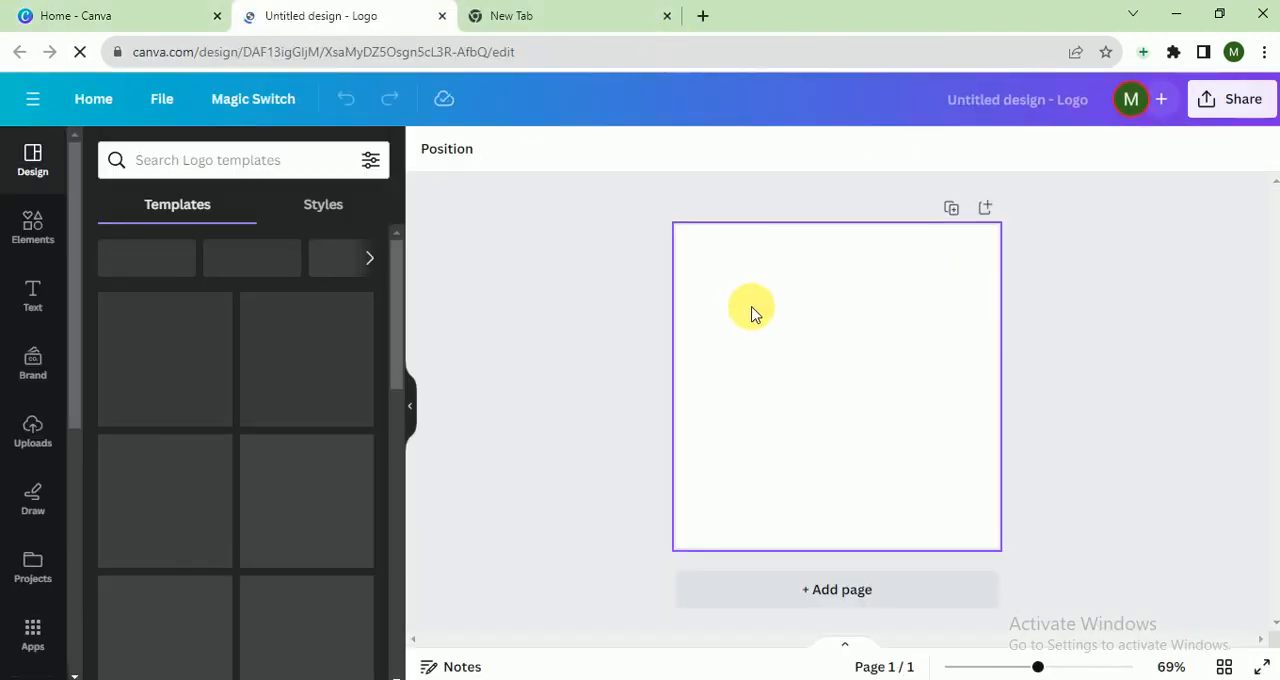
- Search the design elements for "retail" and limit the results to graphics
click(40, 232)
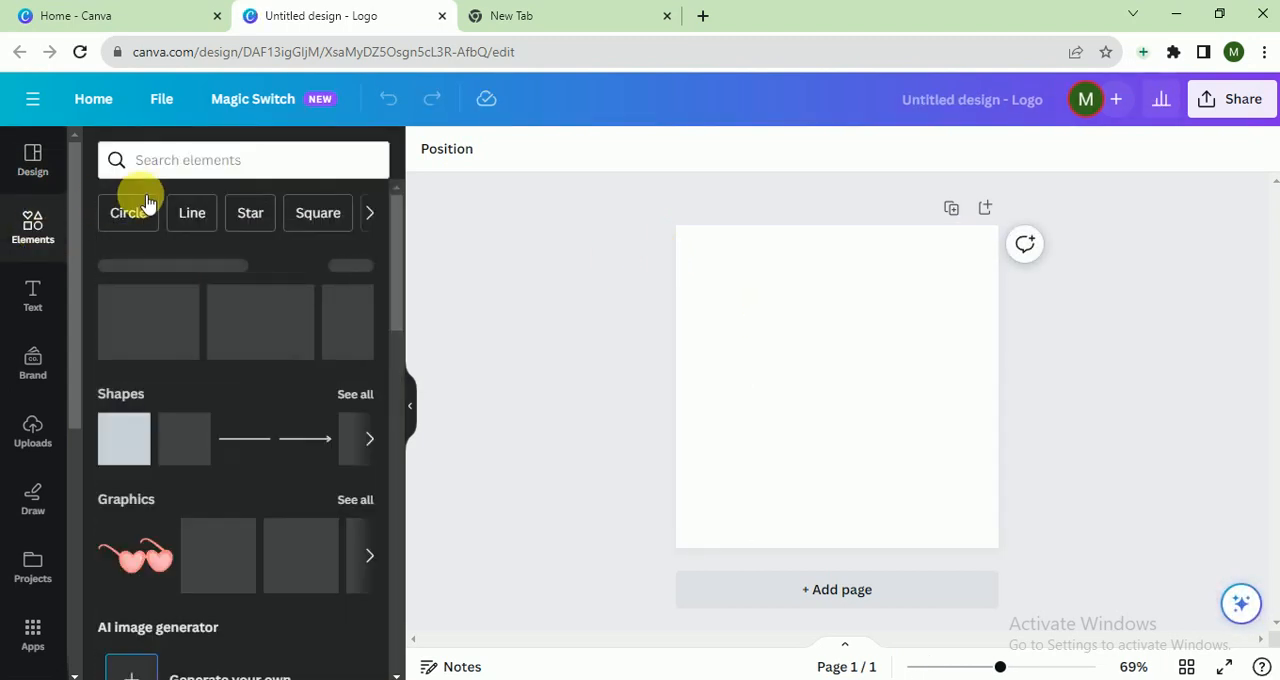
click(185, 177)
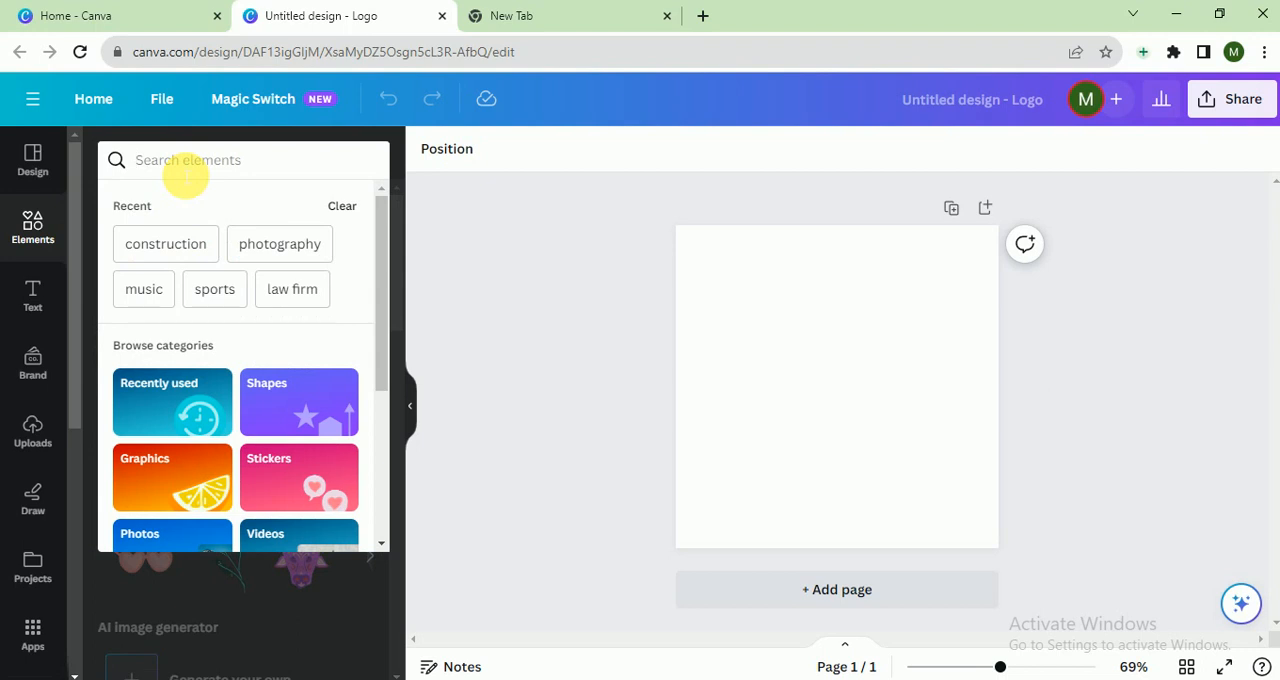
text(reta)
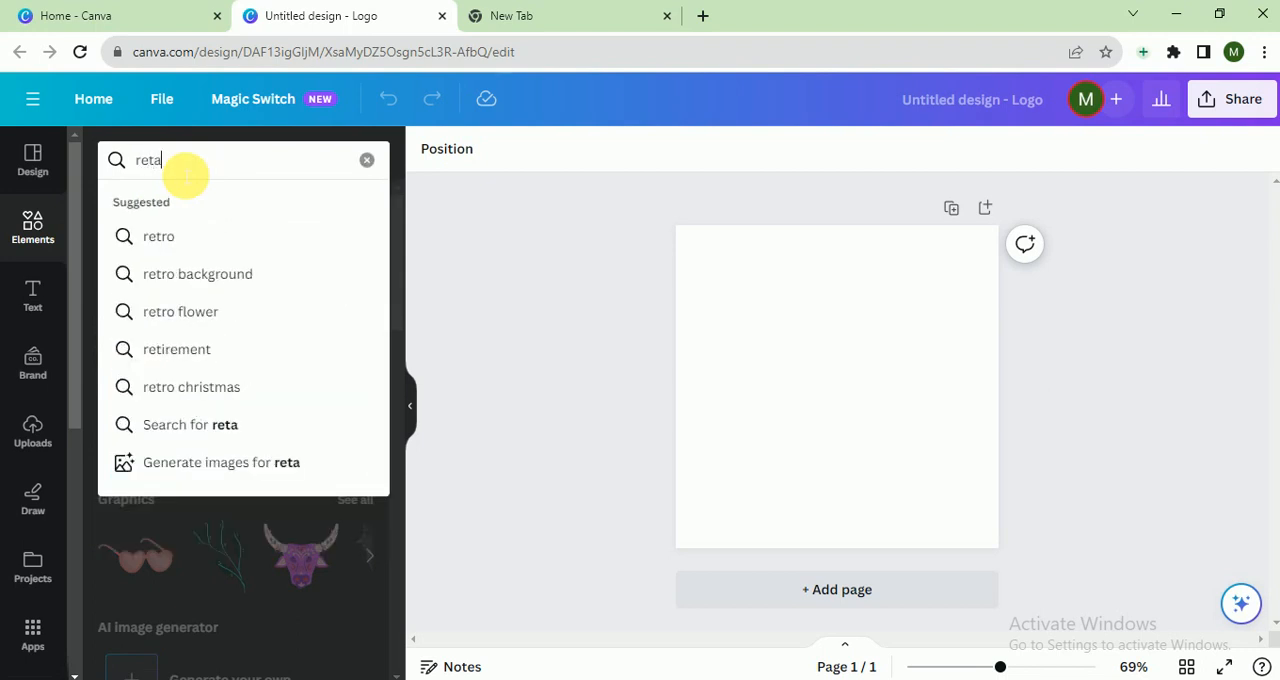
click(193, 236)
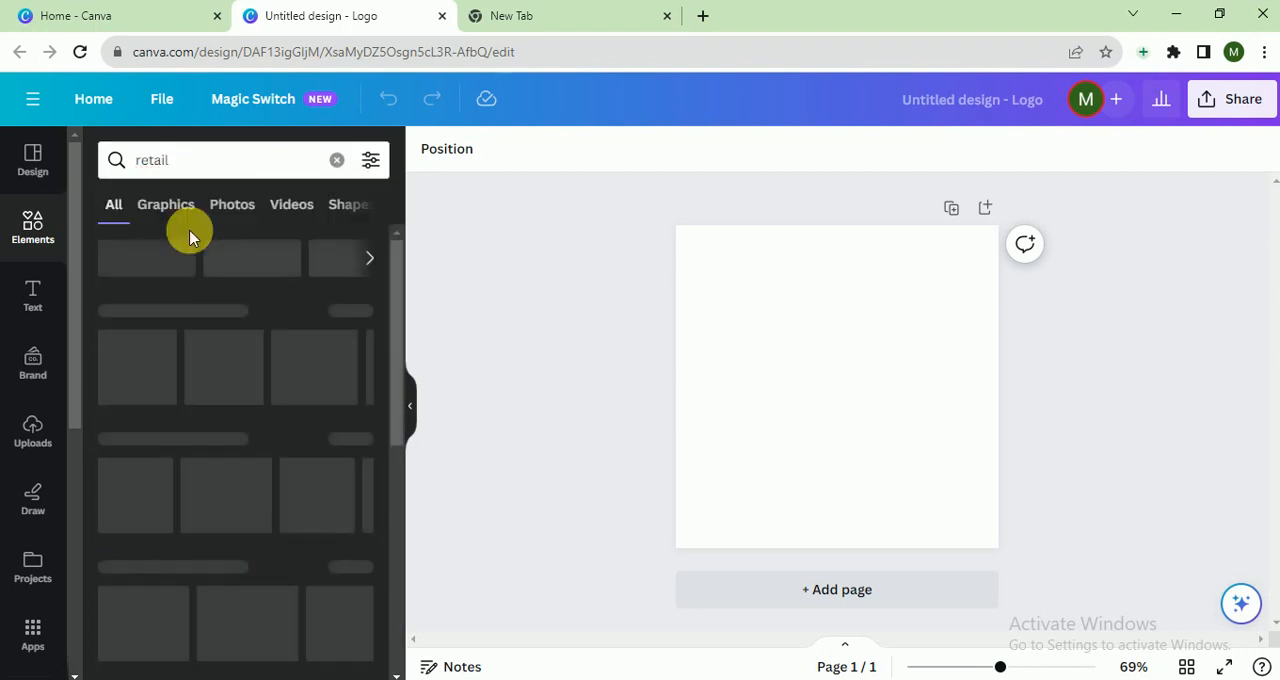
click(172, 207)
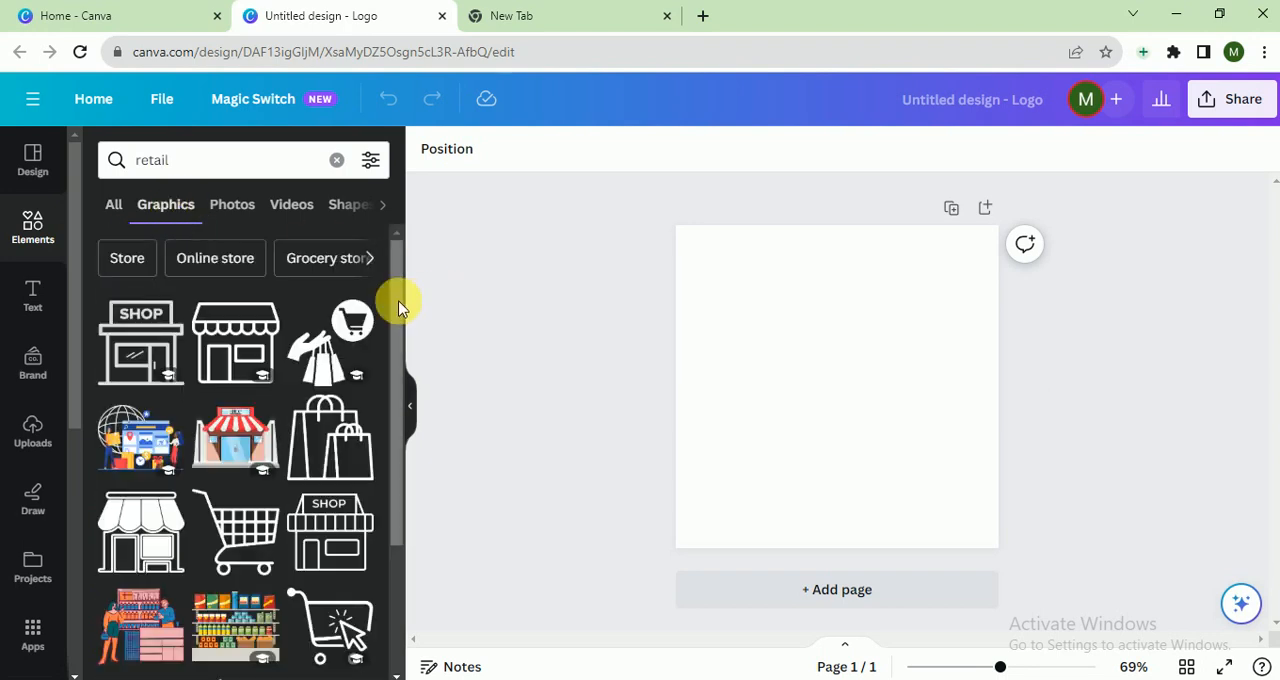
- Find the solid storefront graphic with a shopping cart above its doors among the retail graphics and add it to the page
scroll(398, 315, down, 2)
drag(398, 315, 411, 590)
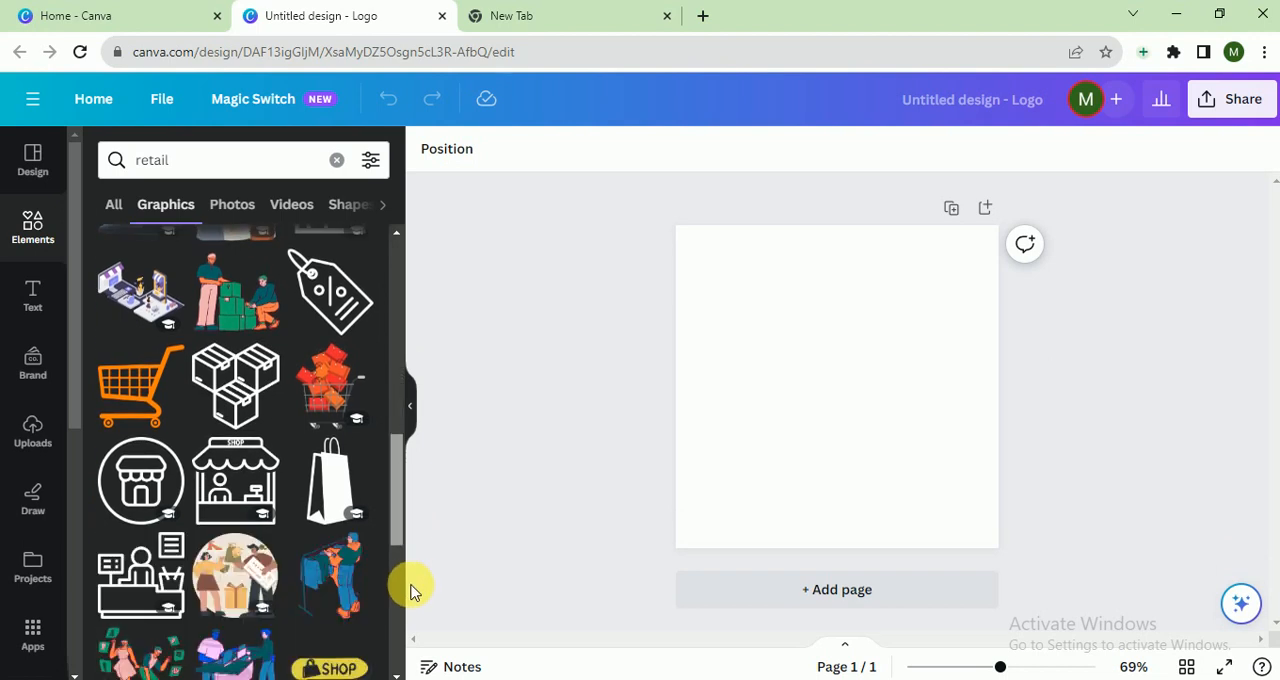
drag(411, 591, 402, 679)
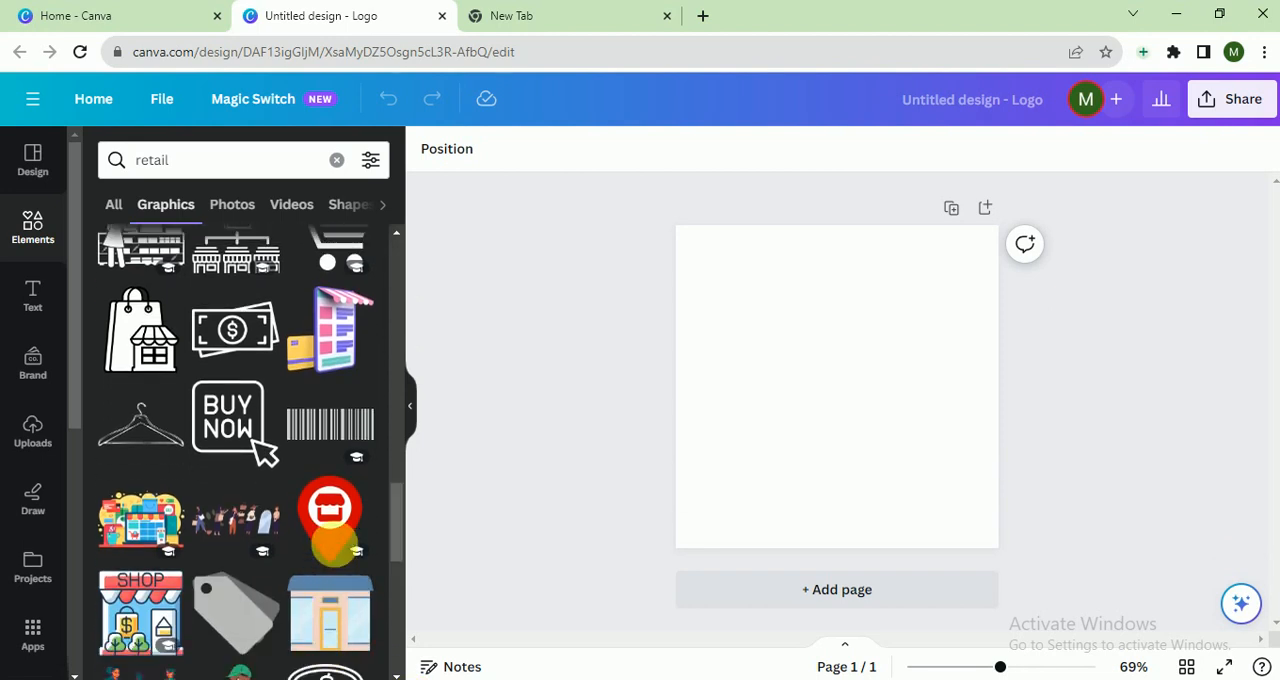
drag(397, 523, 412, 618)
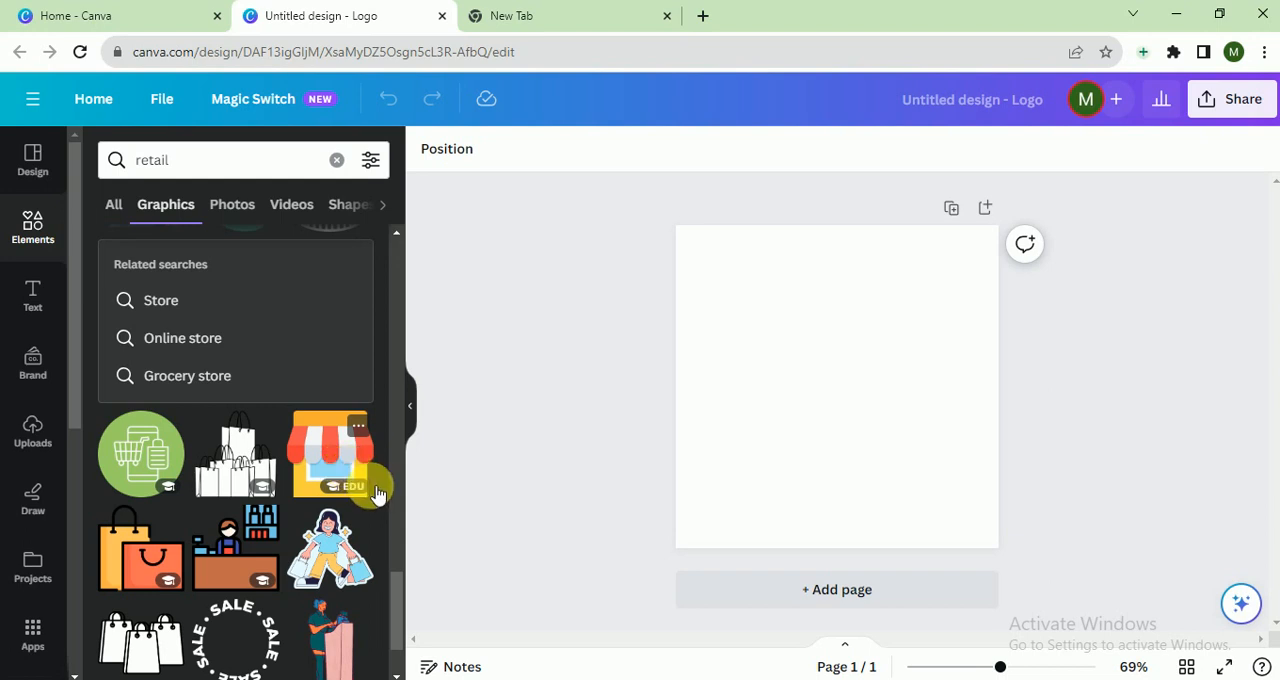
scroll(391, 583, down, 3)
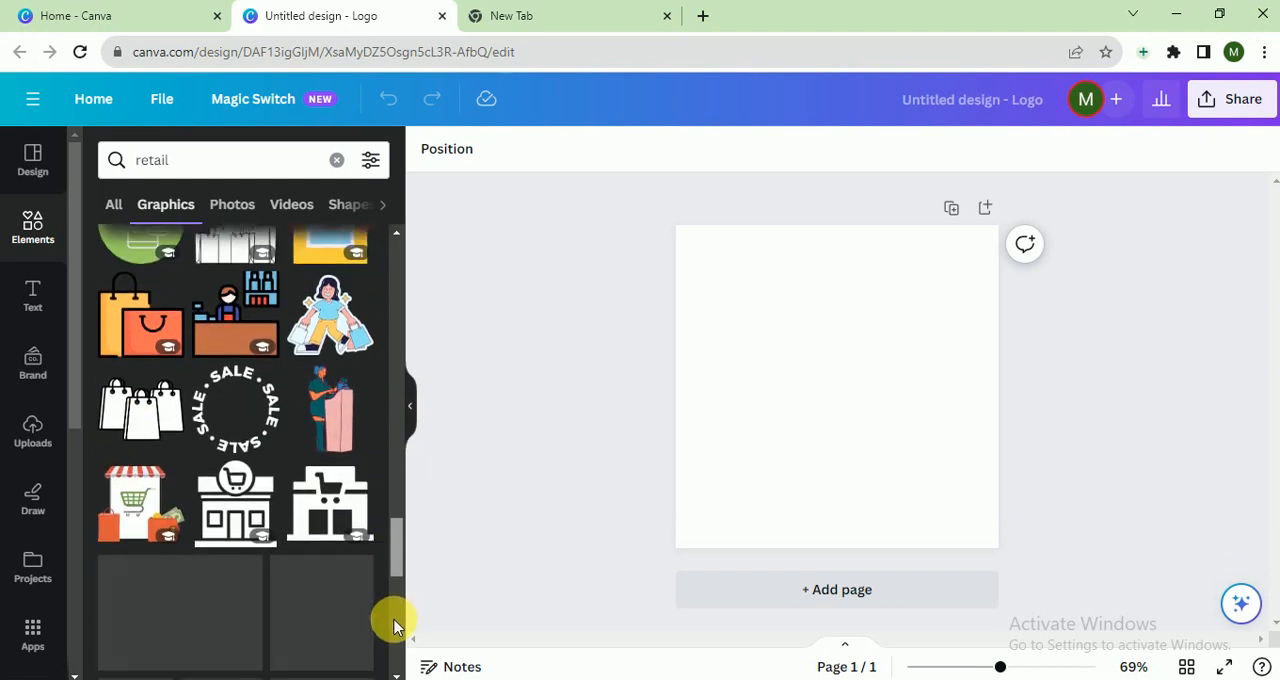
drag(394, 620, 394, 614)
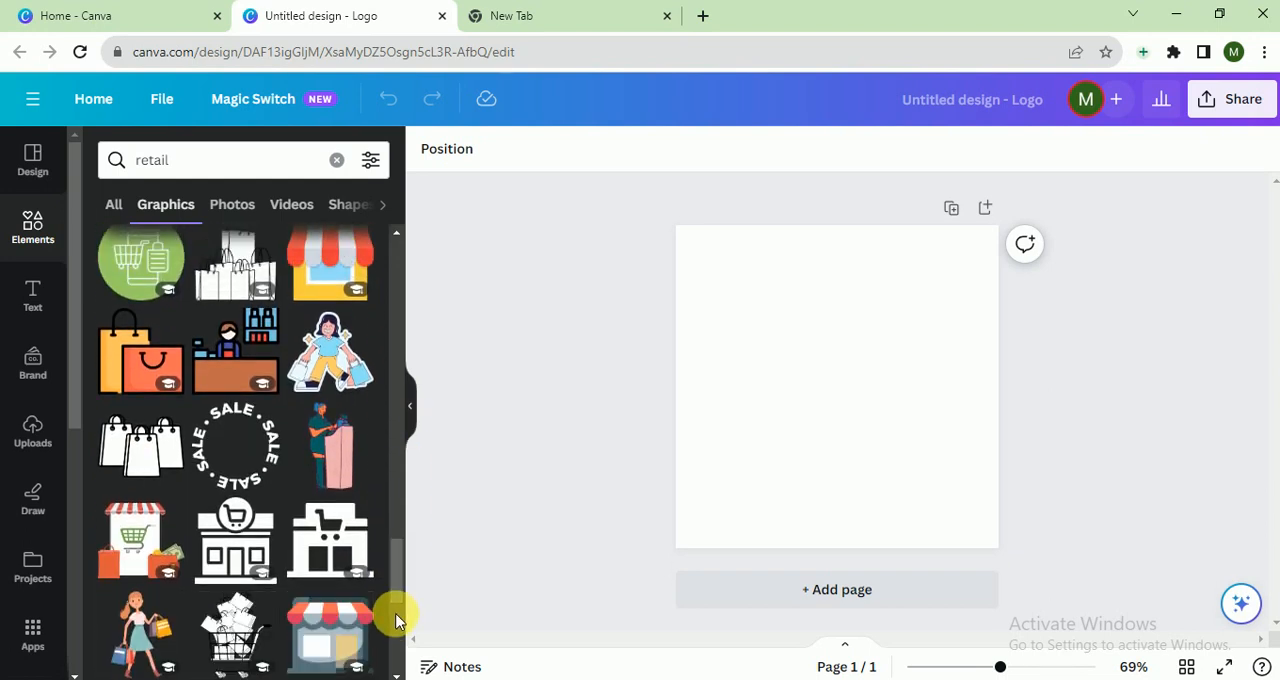
click(323, 545)
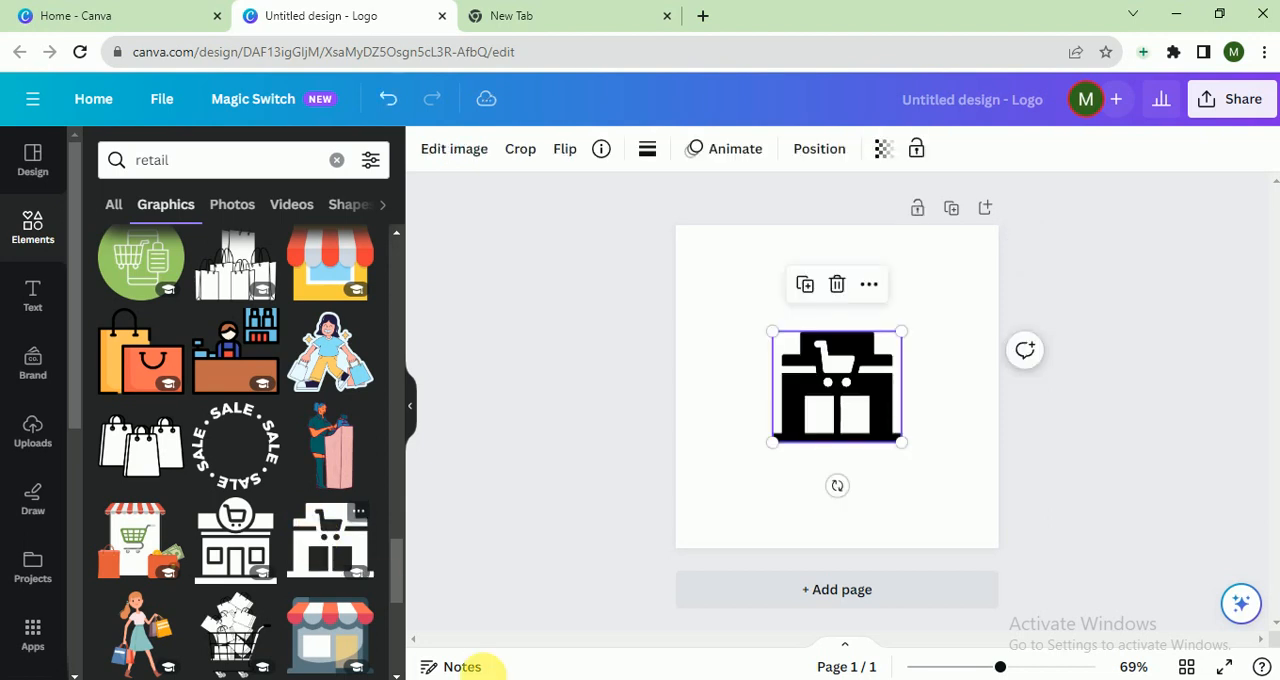
- Enlarge the storefront graphic to about three quarters of the page width and centre it horizontally, leaving room for text below
drag(773, 332, 703, 271)
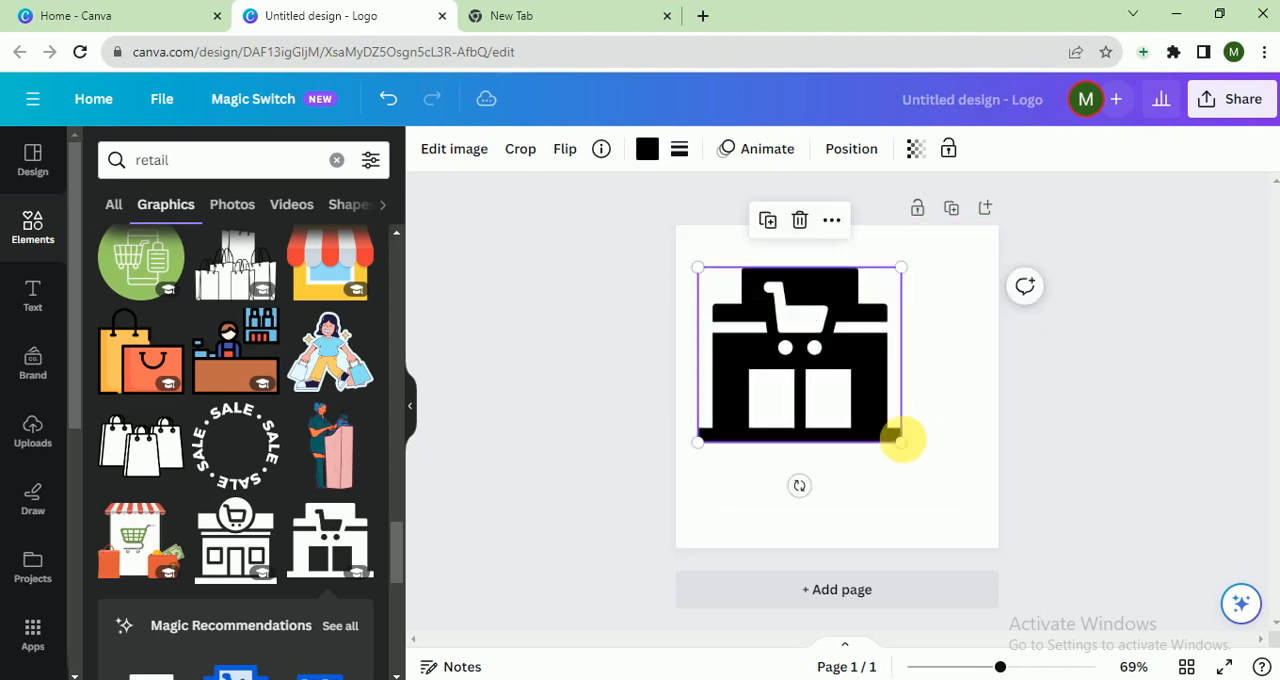
drag(900, 440, 963, 480)
drag(840, 423, 865, 416)
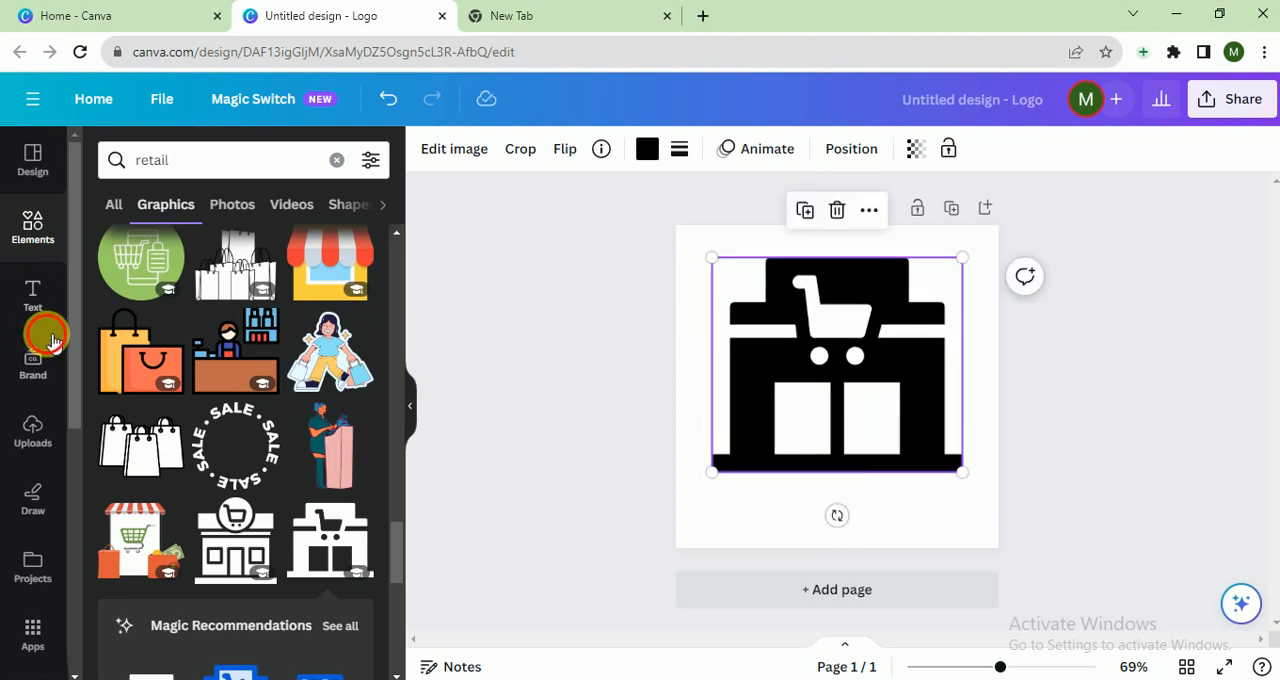
- Add a heading reading "ZEN RETAILS" directly below the storefront graphic
click(34, 352)
click(33, 291)
click(254, 403)
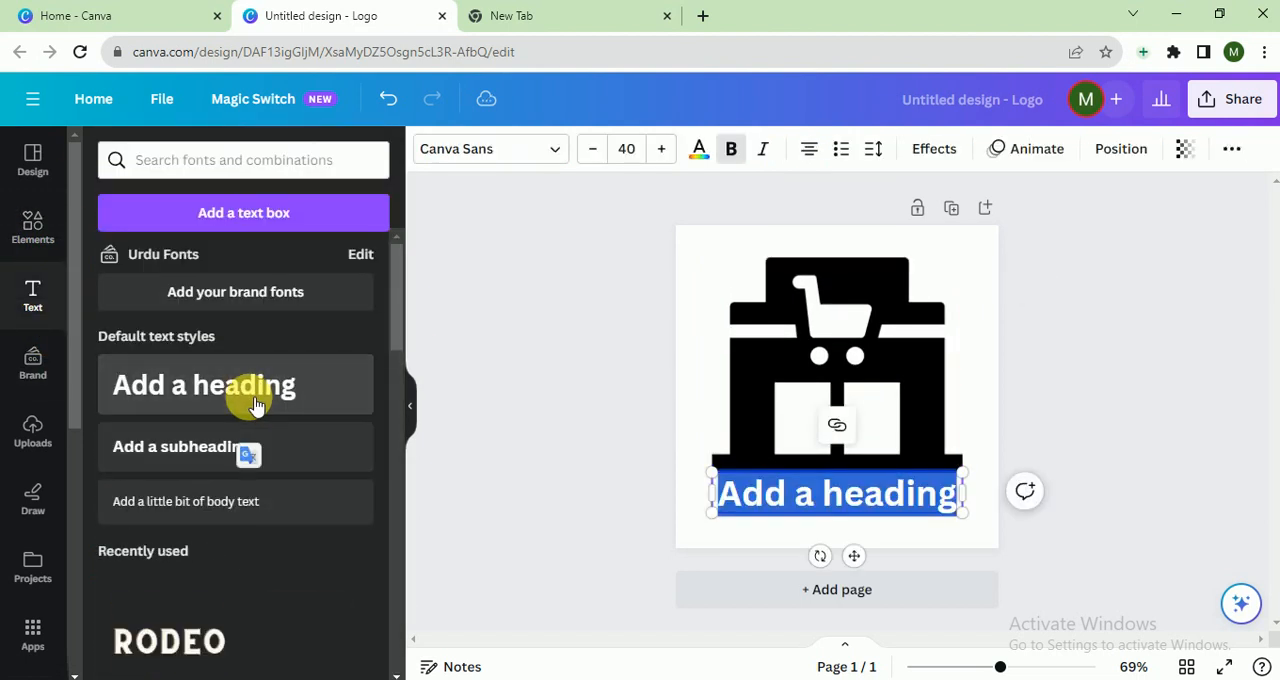
text(Z)
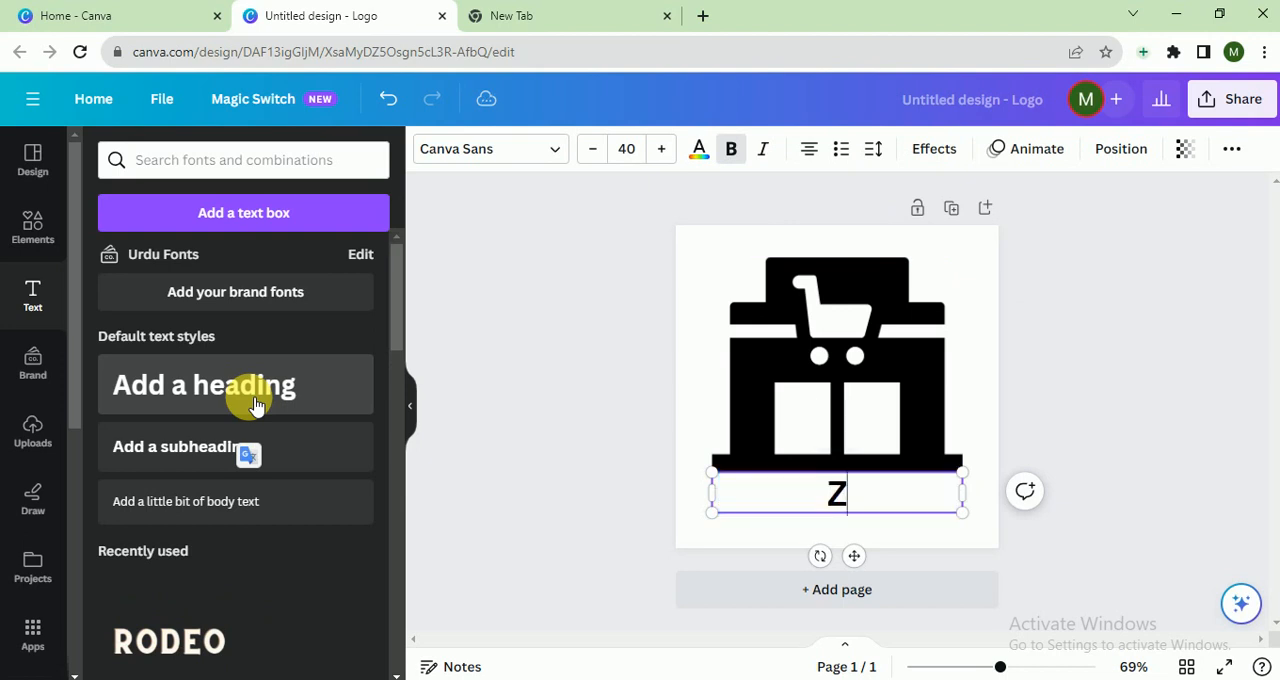
text(EN REA)
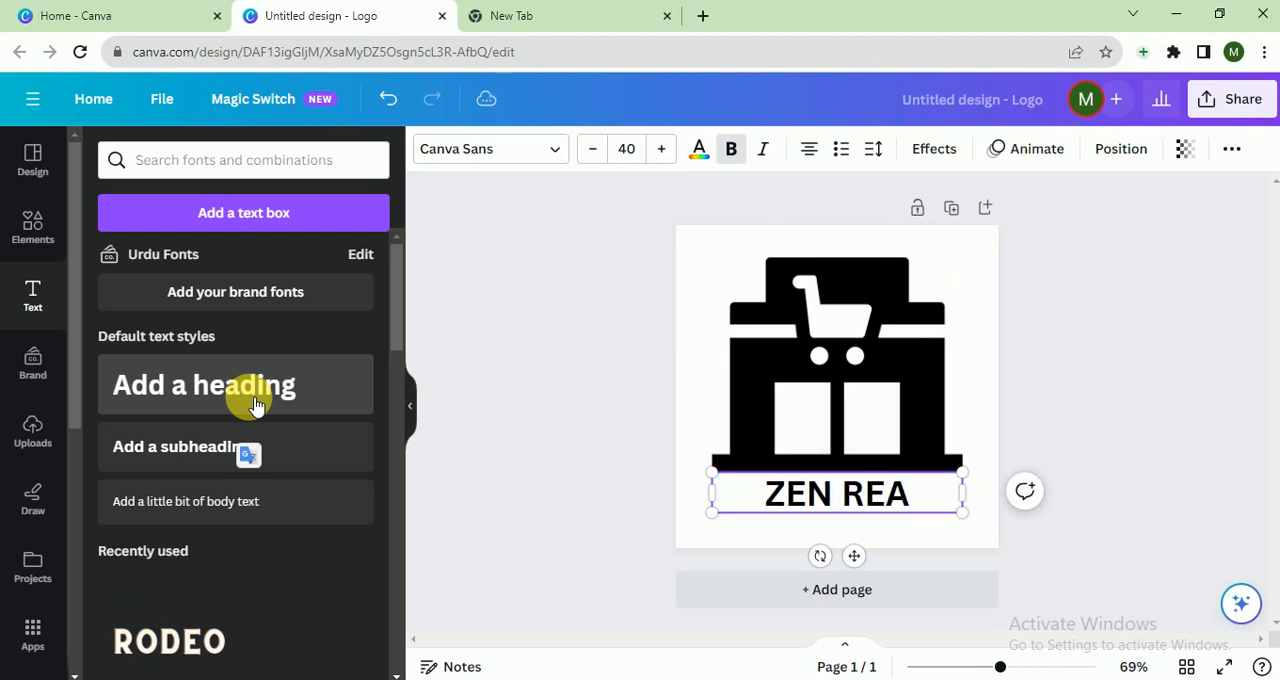
key(BackSpace)
text(T)
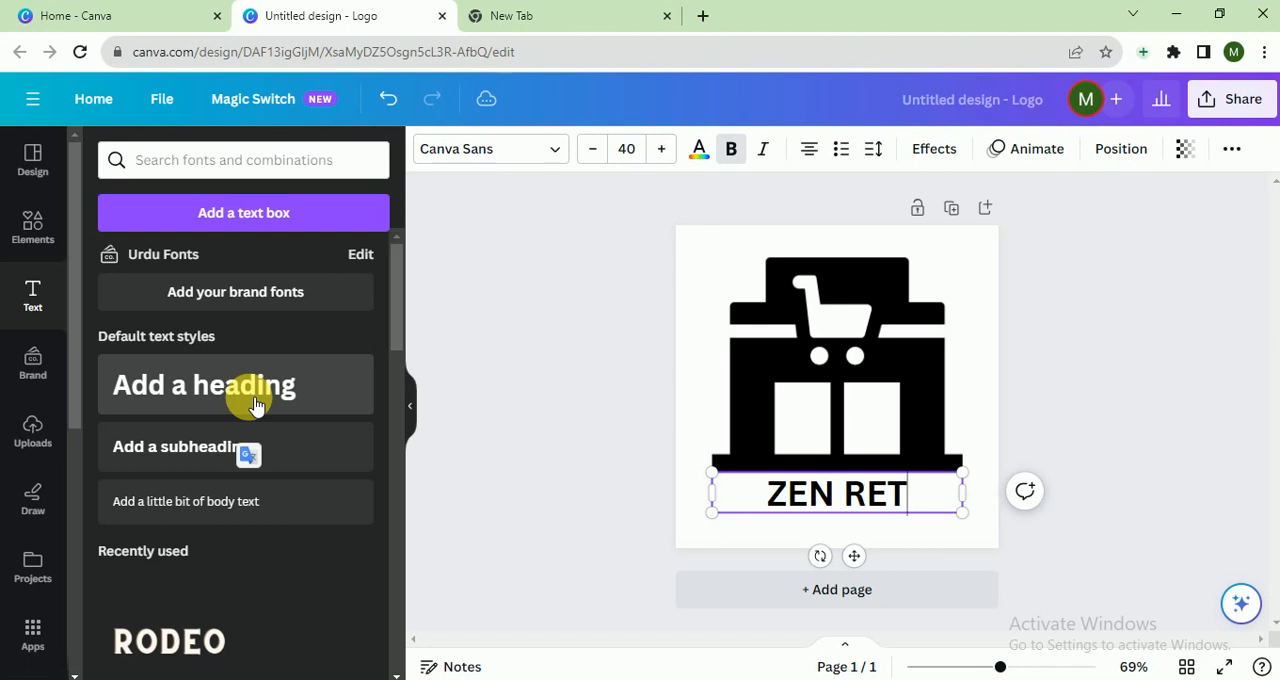
text(AILS)
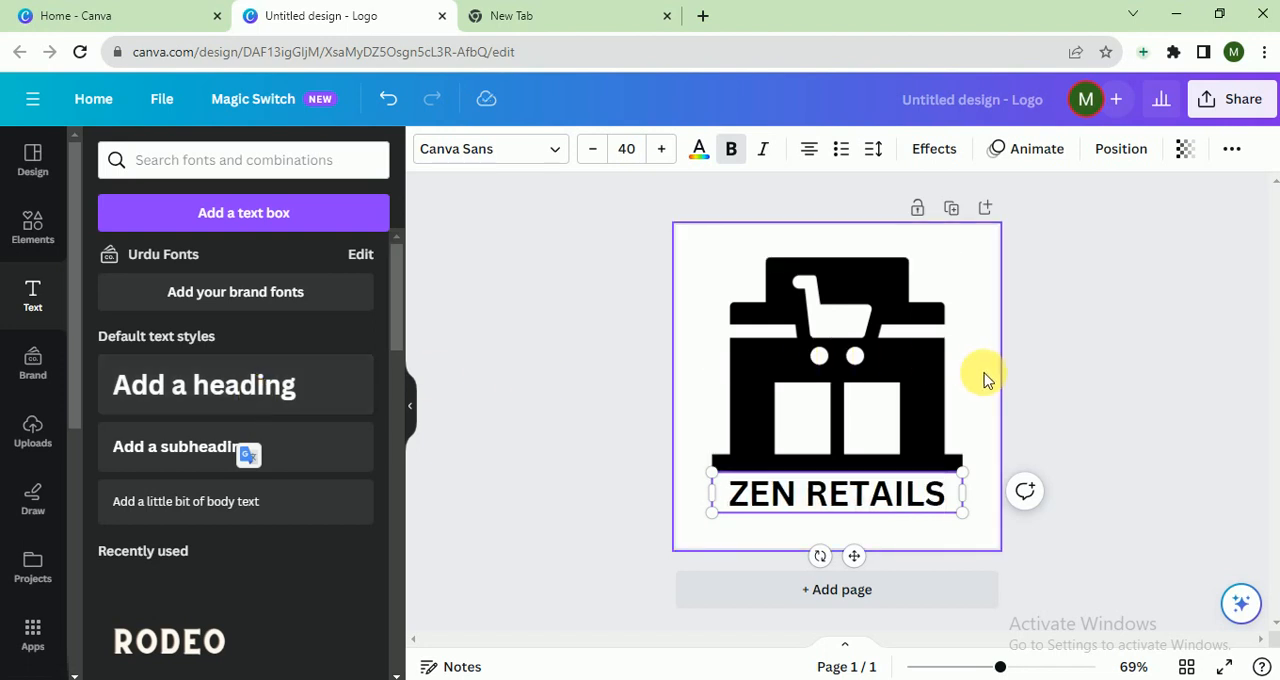
- Move the ZEN RETAILS heading slightly down to leave a small gap beneath the storefront graphic
click(1040, 413)
drag(863, 491, 878, 500)
click(1137, 333)
- Select the storefront graphic and heading together, enlarge them slightly and centre them on the page
drag(1138, 316, 826, 543)
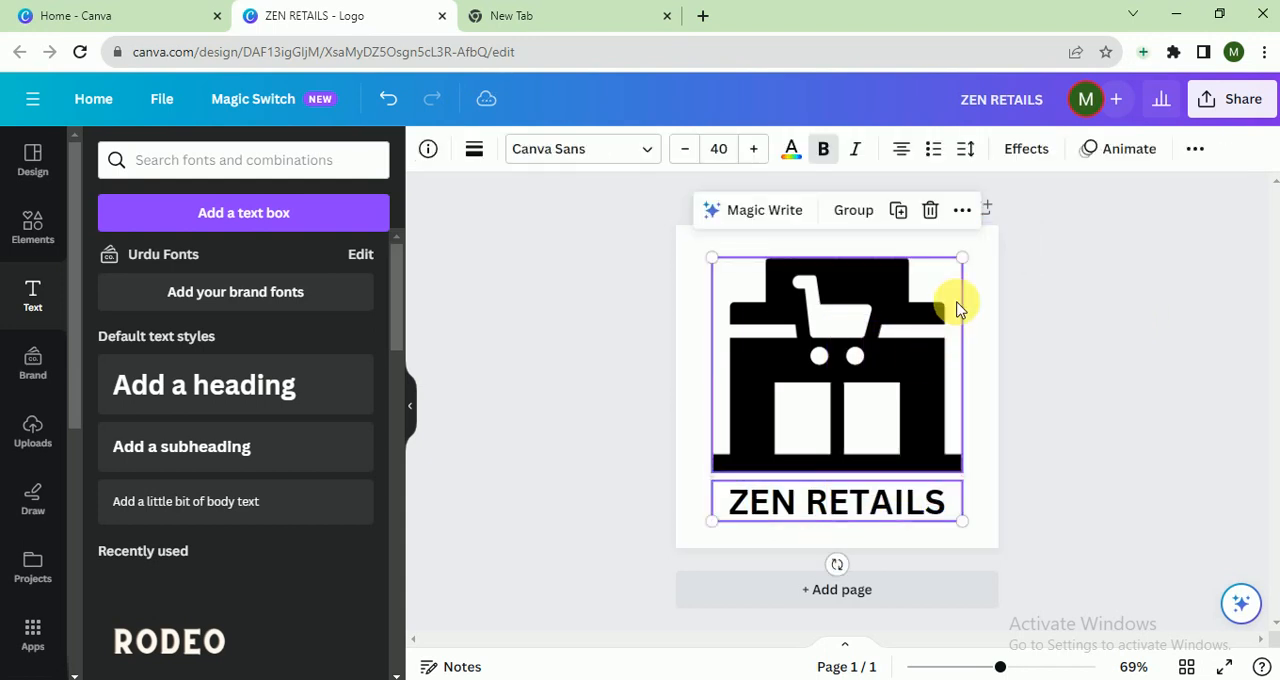
drag(962, 258, 986, 234)
drag(923, 323, 906, 323)
click(1050, 378)
- Try purple shades for the page background, and settle on the light turquoise-blue default solid colour
click(998, 361)
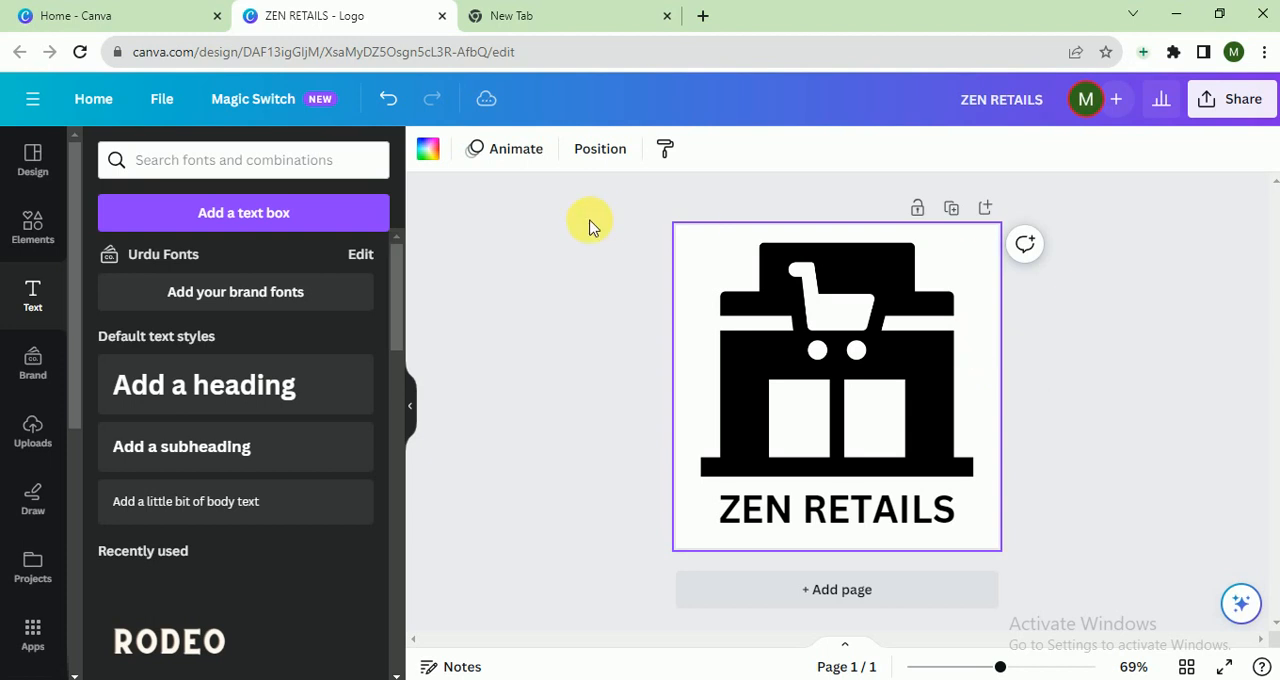
click(429, 153)
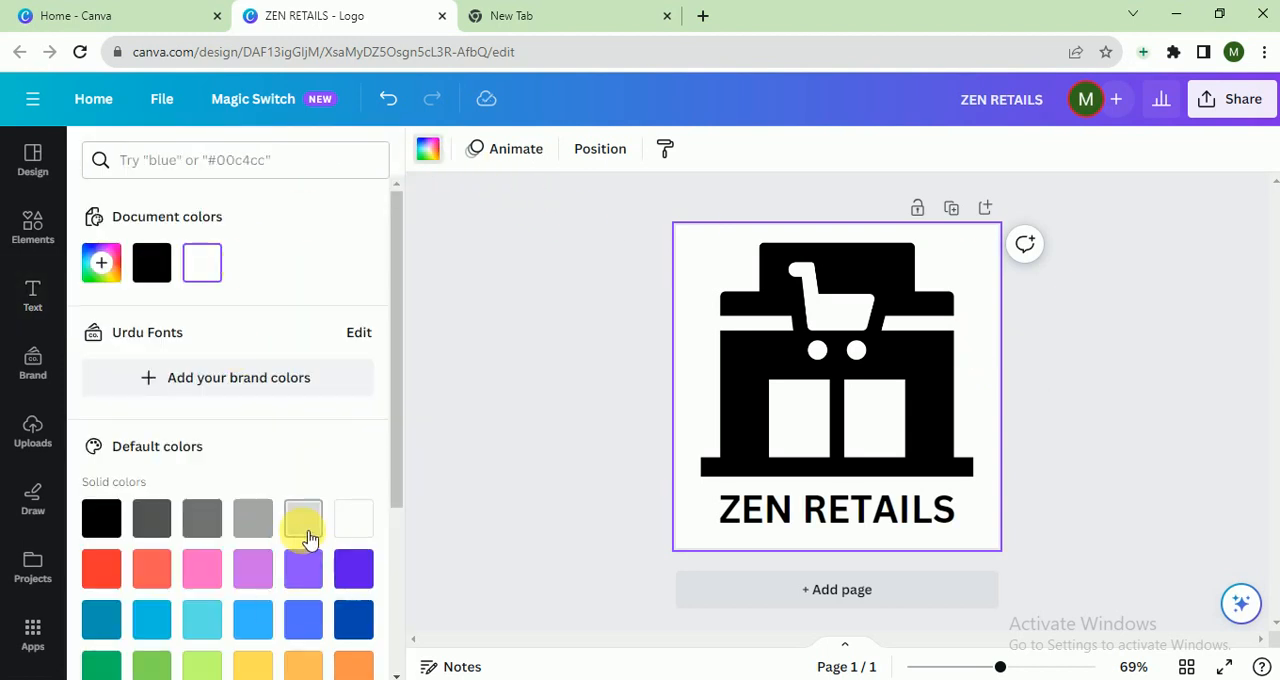
click(306, 572)
click(263, 574)
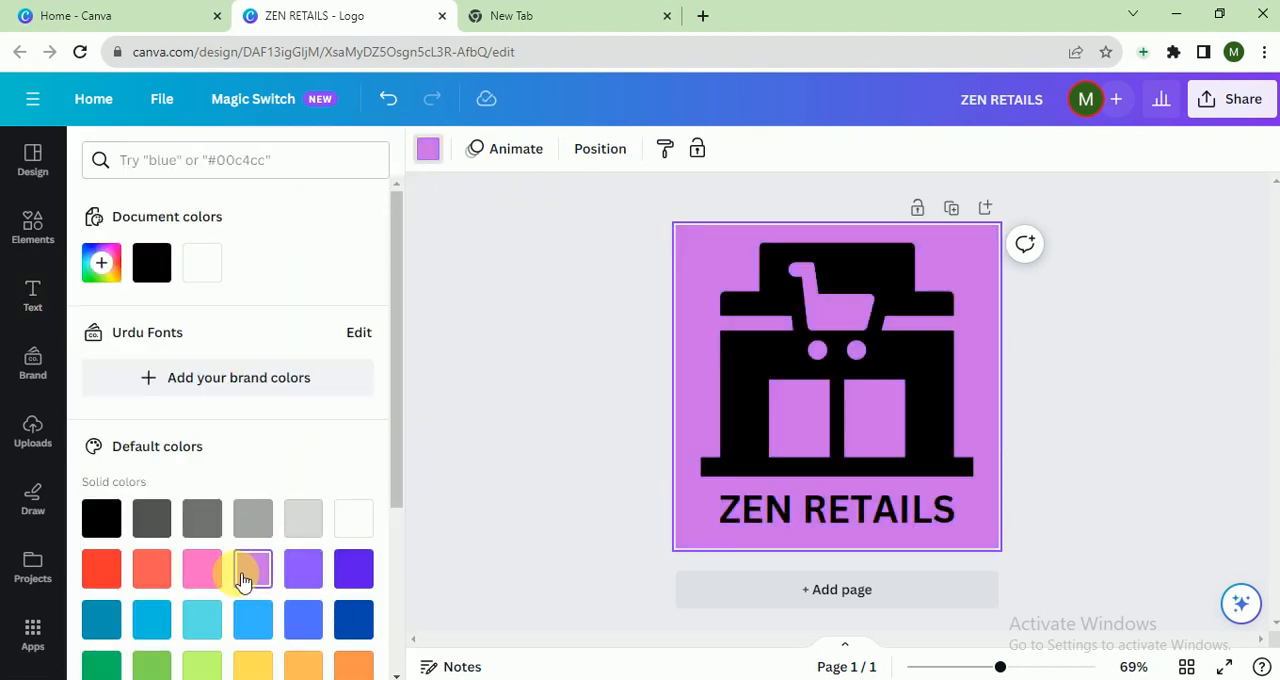
click(202, 619)
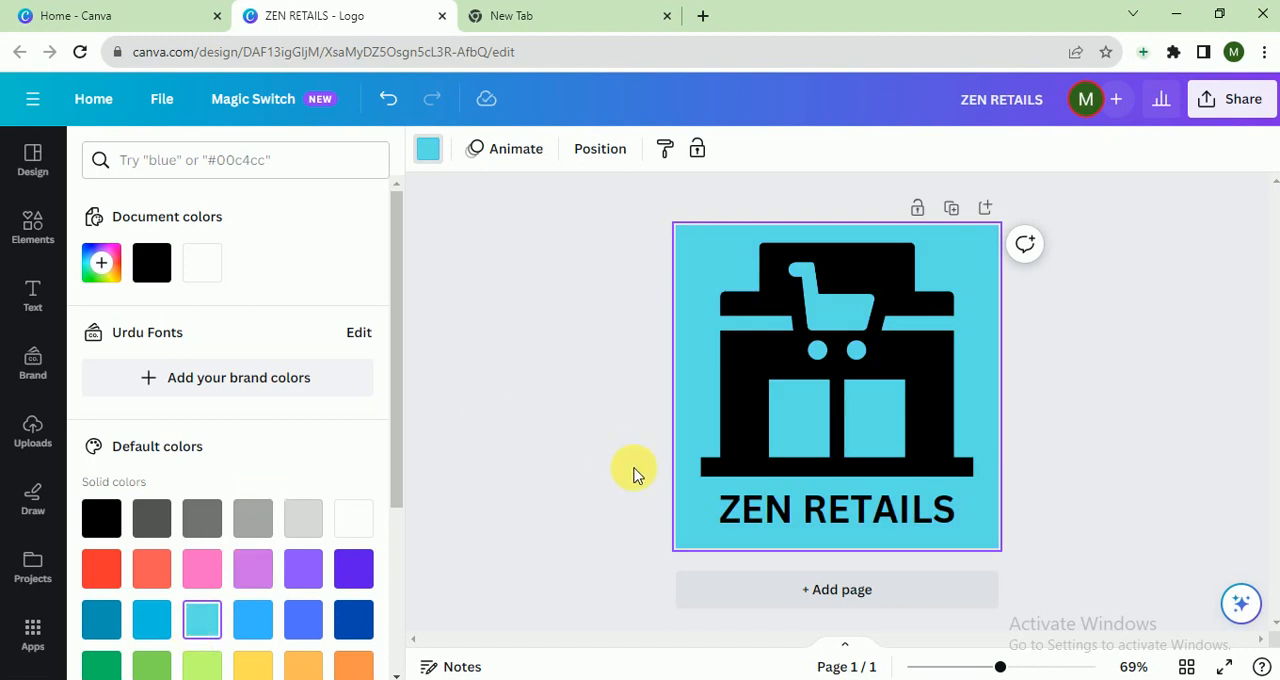
- Change the ZEN RETAILS heading's font to Hagrid Text after trying Helvetica World, and turn off its bold formatting
click(634, 472)
drag(634, 472, 768, 507)
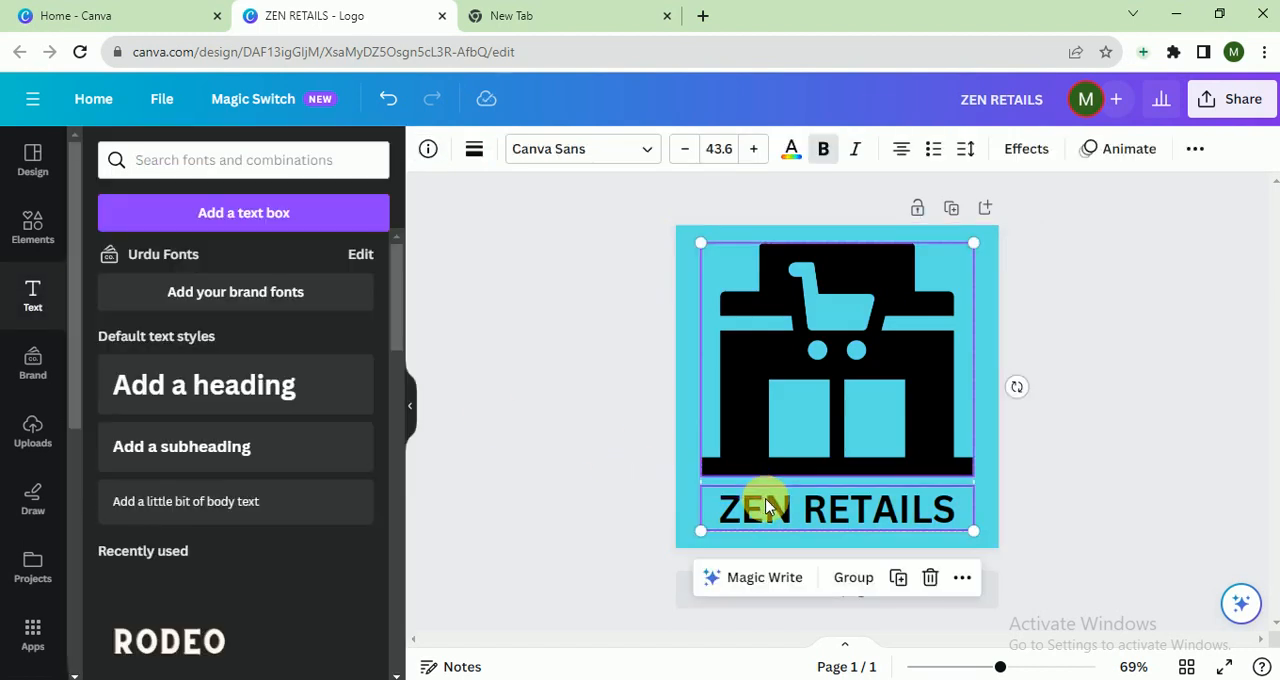
click(748, 509)
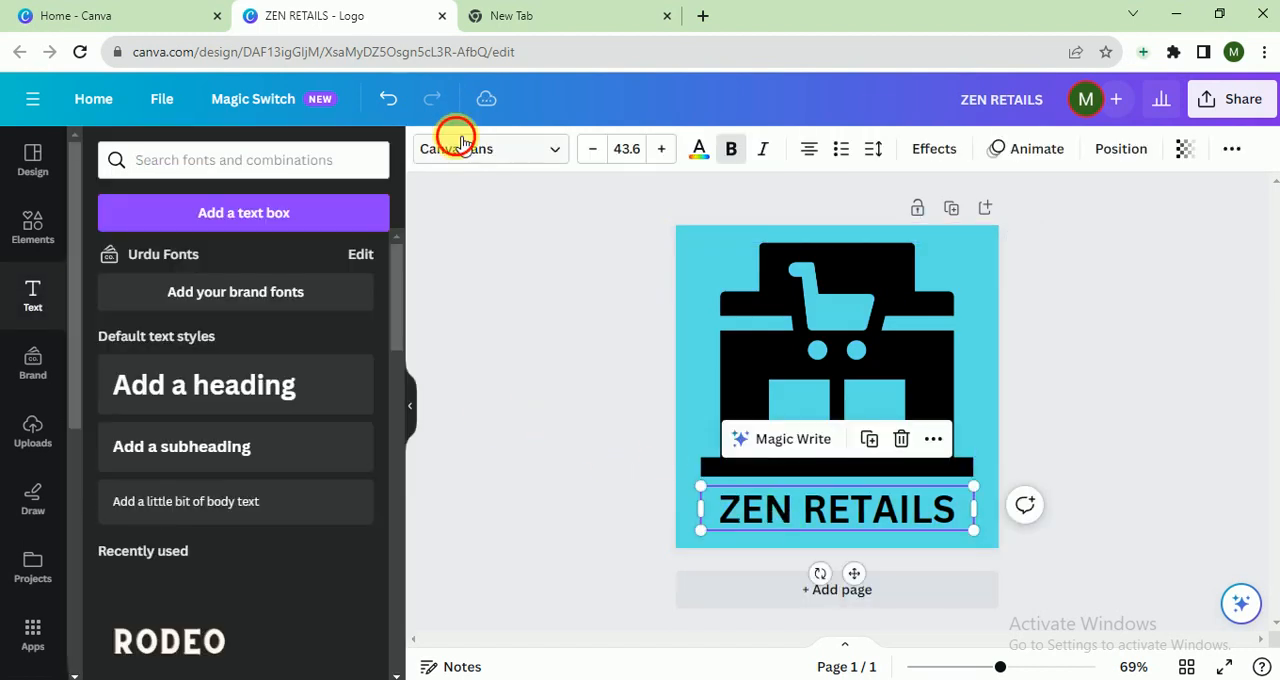
click(460, 140)
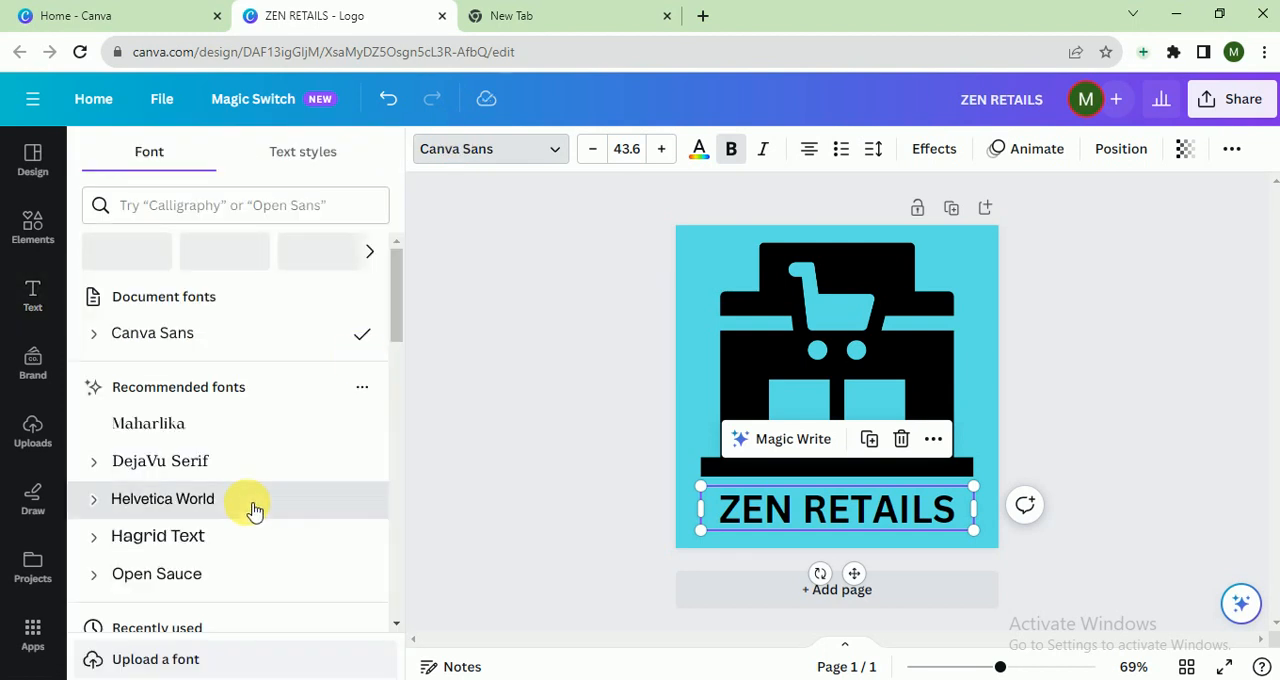
click(255, 510)
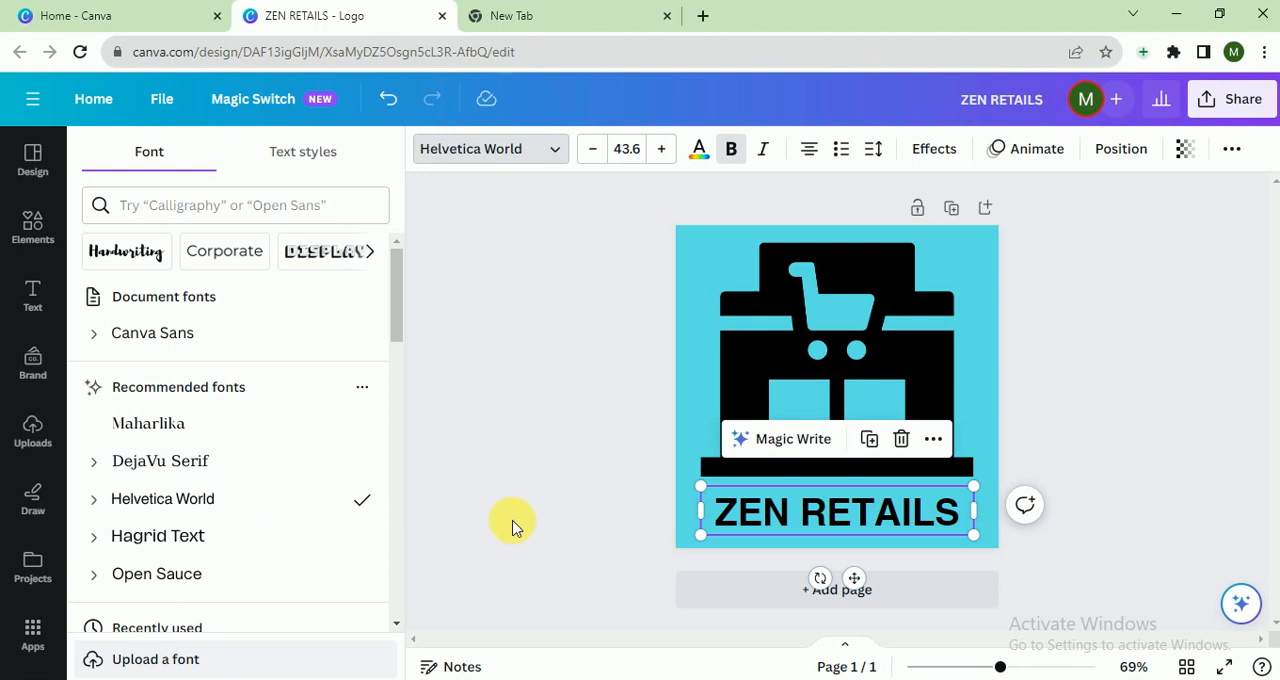
click(177, 535)
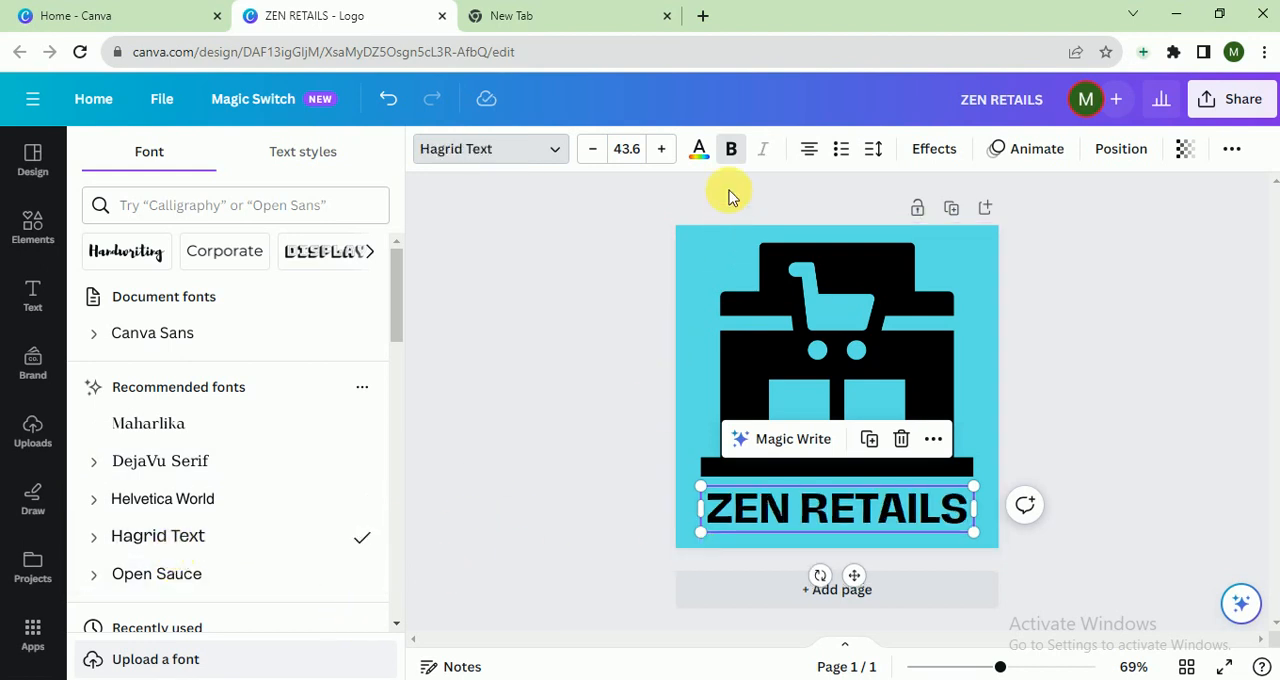
click(731, 148)
click(578, 446)
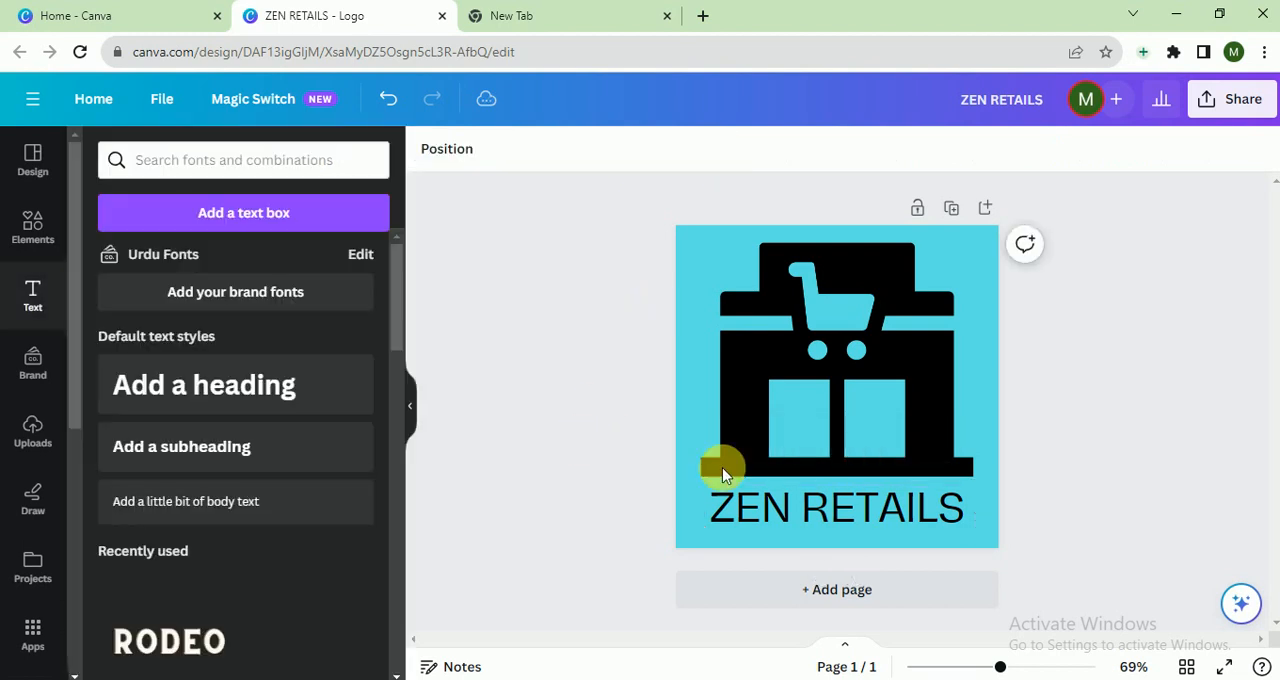